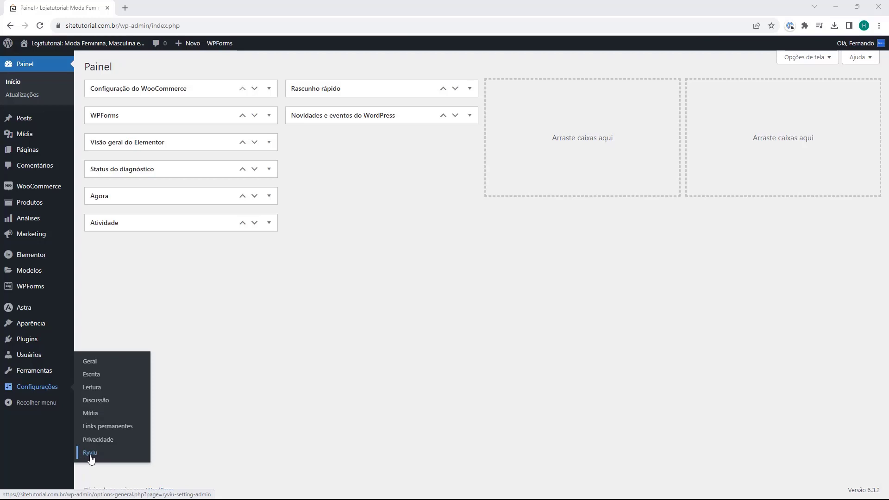
# - Open the Ryviu plugin settings, go to the Ryviu dashboard and sign in with the account username and password
pyautogui.click(91, 453)
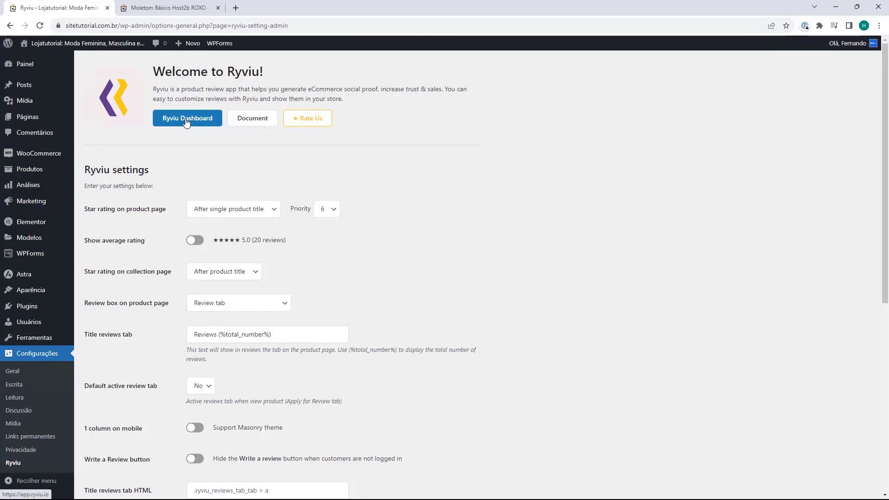
pyautogui.click(165, 123)
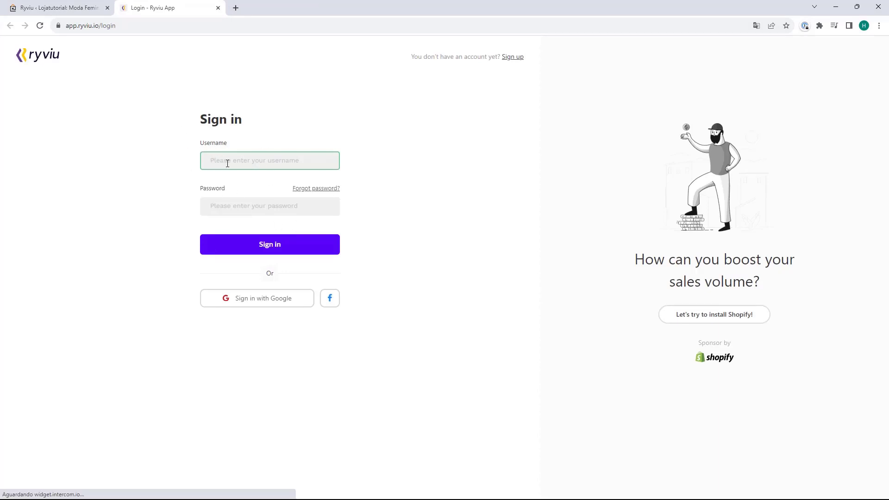
pyautogui.write('tutorialhost2b')
pyautogui.press('Tab')
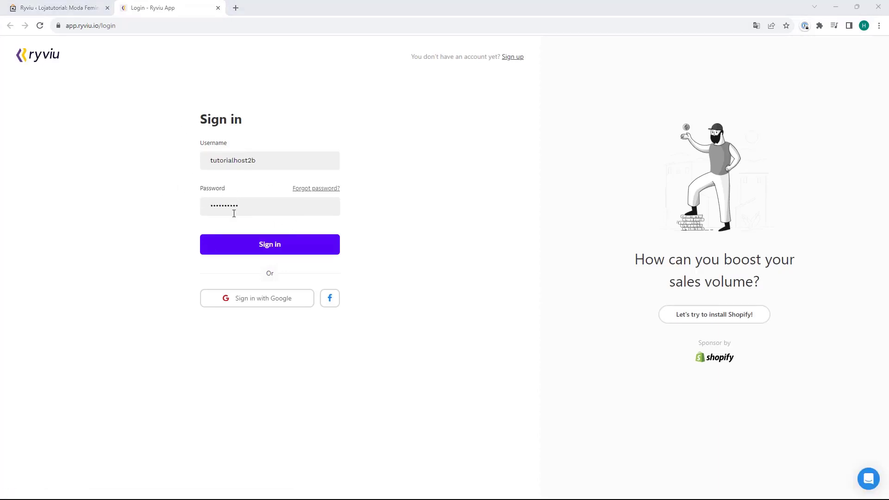
pyautogui.click(257, 248)
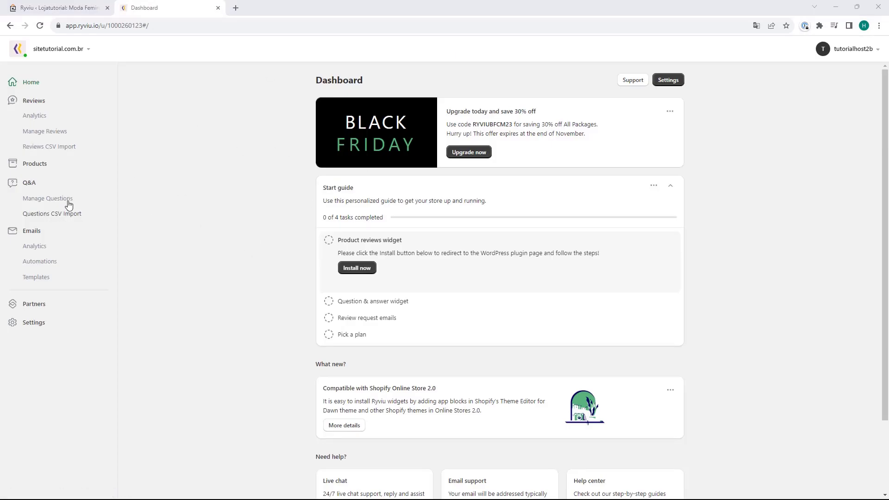
# - Open the Customers Reviews settings and start customizing the reviews widget
pyautogui.click(39, 327)
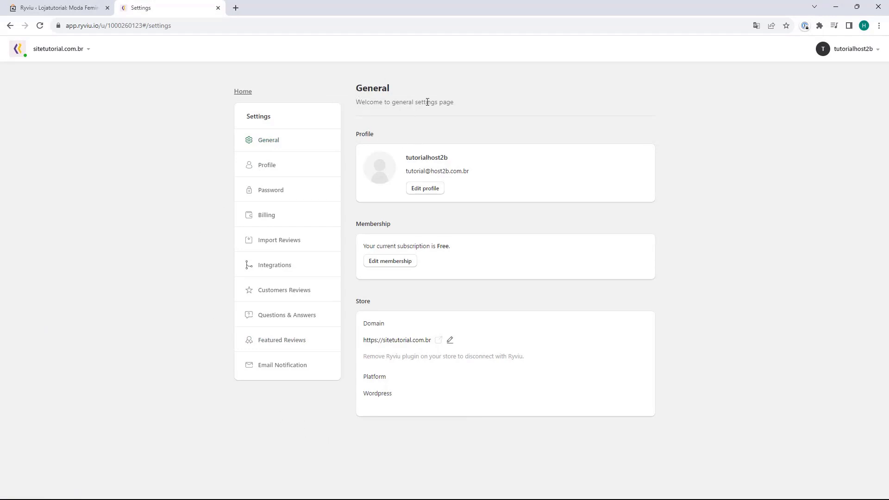
pyautogui.click(287, 297)
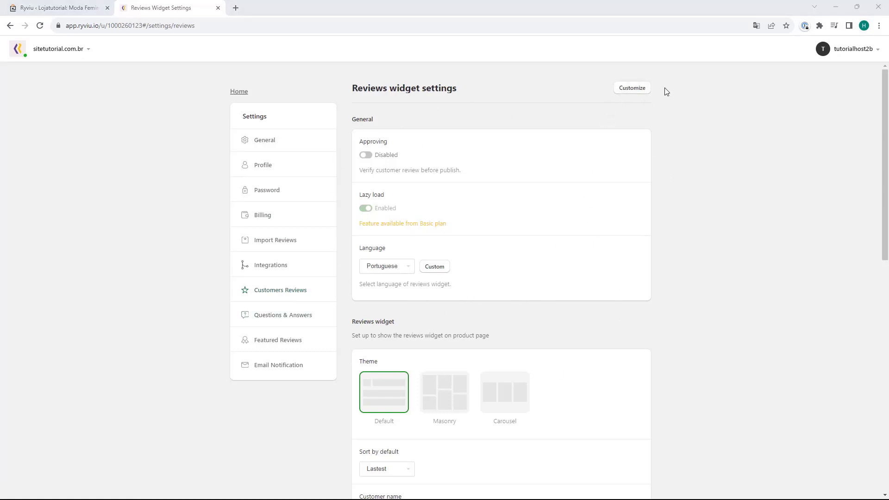
pyautogui.click(628, 94)
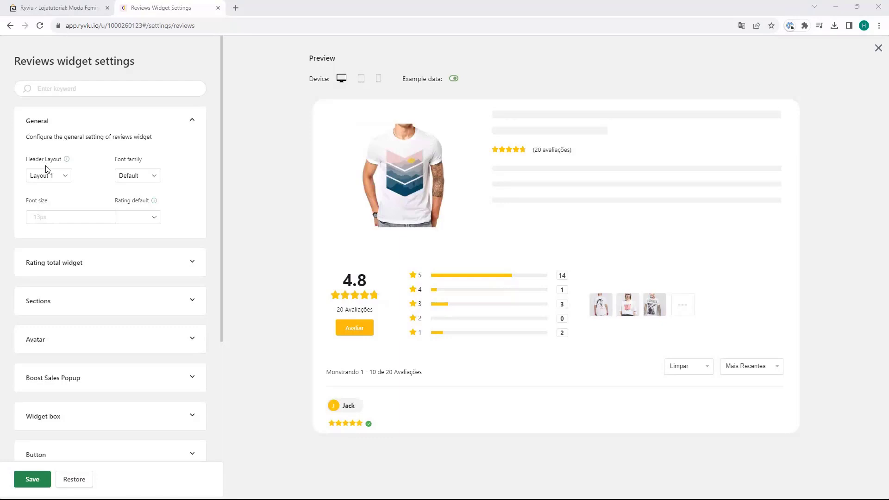
# - Preview header Layout 2, Layout 3 and Layout 4 for the reviews widget and return to Layout 1
pyautogui.click(54, 177)
pyautogui.click(59, 193)
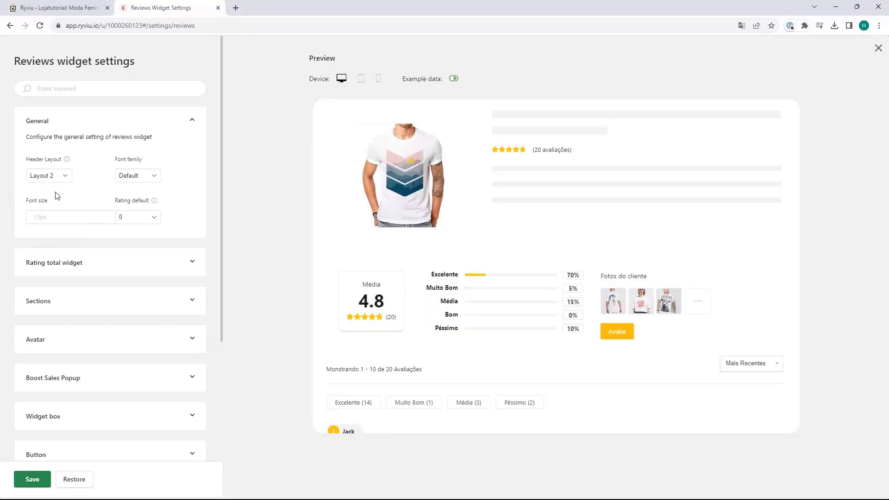
pyautogui.click(56, 180)
pyautogui.click(59, 192)
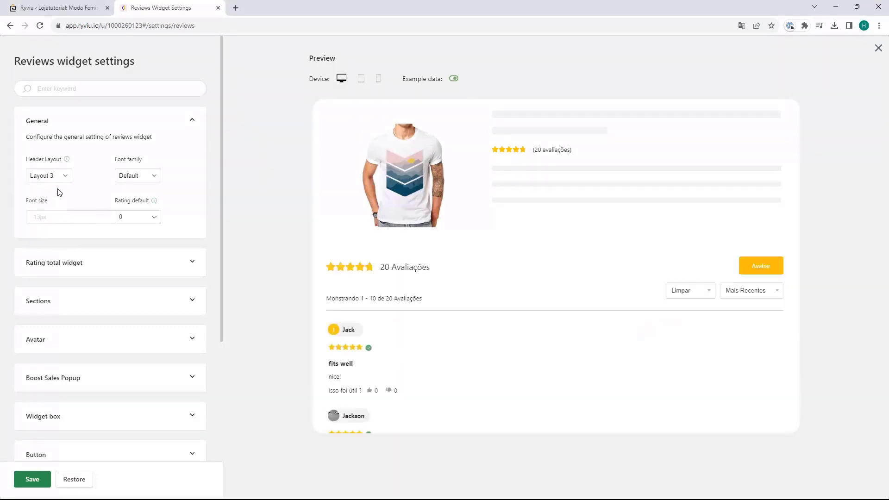
pyautogui.click(58, 177)
pyautogui.click(54, 209)
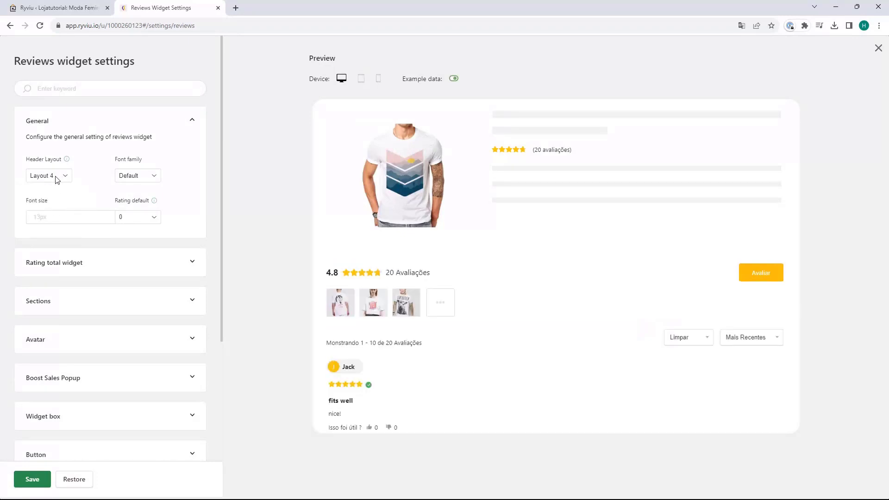
pyautogui.click(57, 179)
pyautogui.click(51, 184)
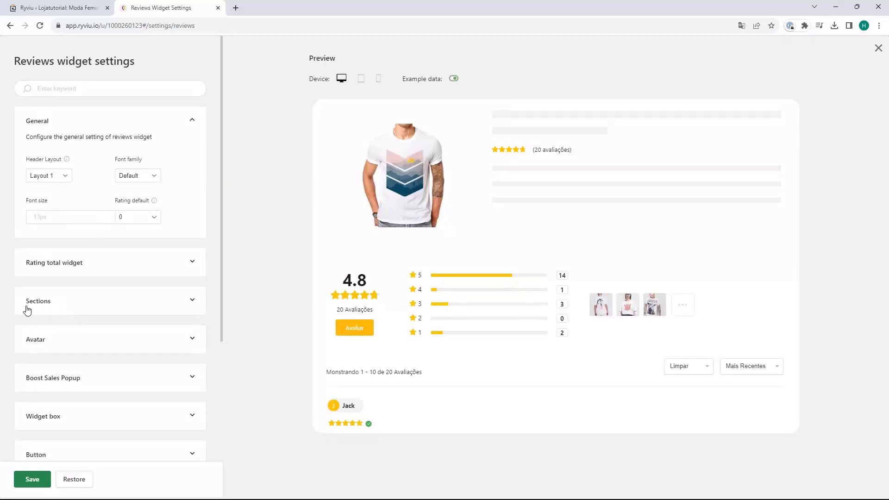
# - Expand the Sections settings and try the Comment section in the preview, switching it back off
pyautogui.click(54, 306)
pyautogui.scroll(-2, 83, 246)
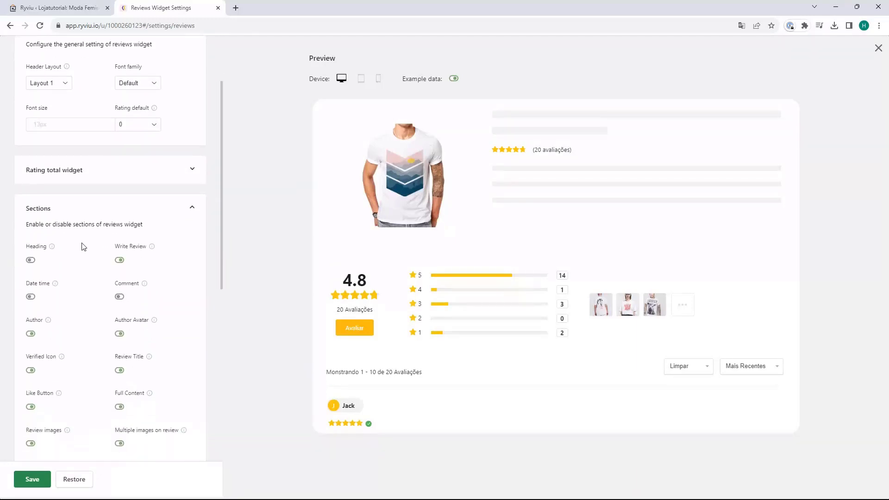
pyautogui.scroll(-2, 84, 247)
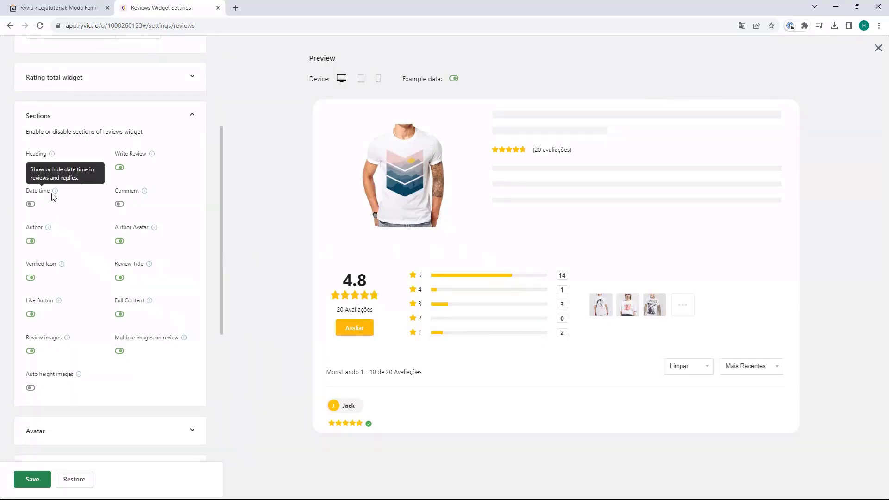
pyautogui.scroll(-1, 377, 237)
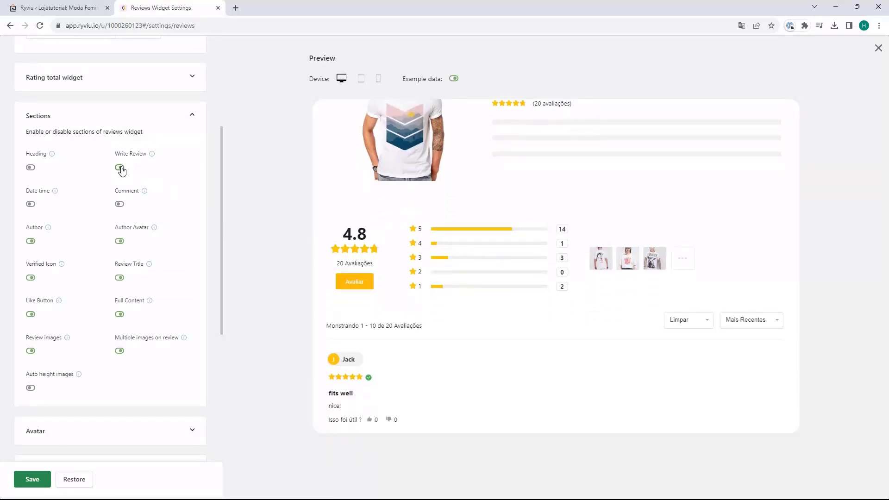
pyautogui.click(119, 204)
pyautogui.scroll(-1, 383, 294)
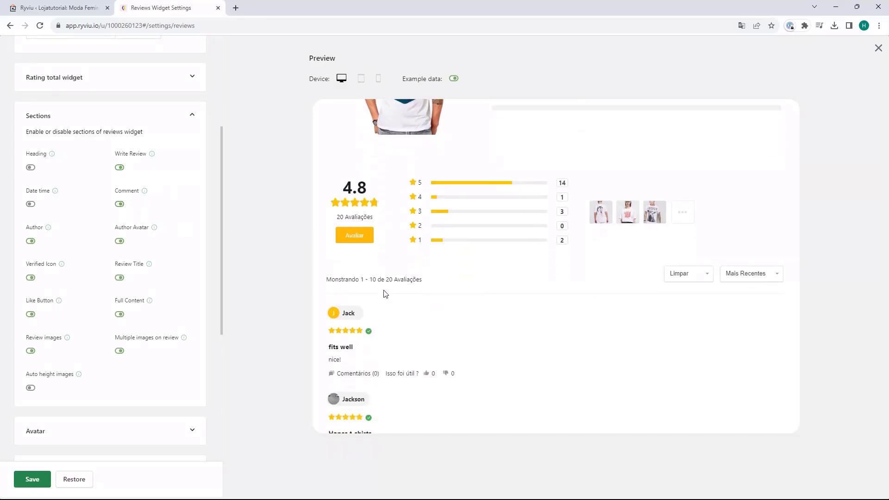
pyautogui.click(119, 204)
# - Try hiding the Author Avatar and Review Title sections in the preview, switching both back on
pyautogui.click(120, 241)
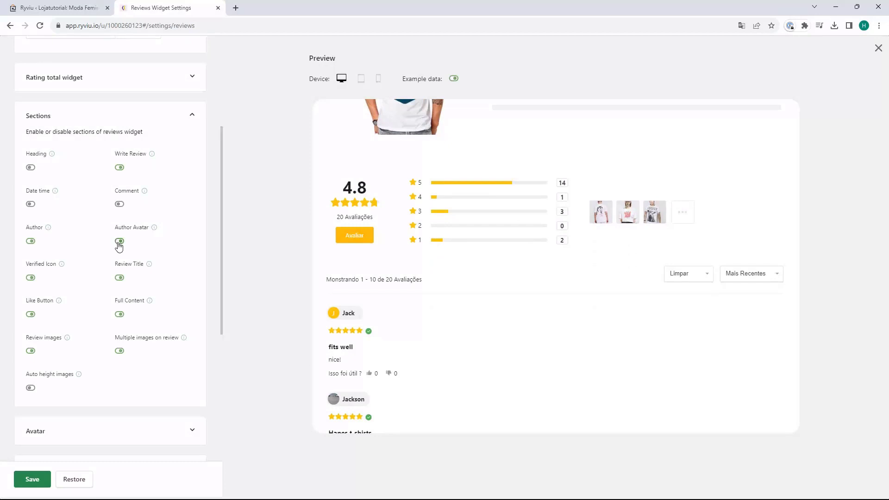
pyautogui.click(120, 241)
pyautogui.click(120, 241)
pyautogui.click(119, 241)
pyautogui.click(120, 278)
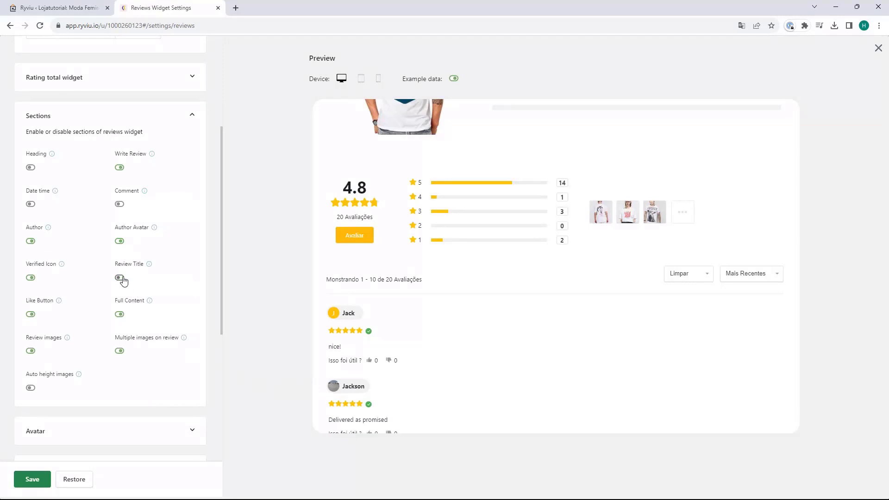
pyautogui.click(119, 278)
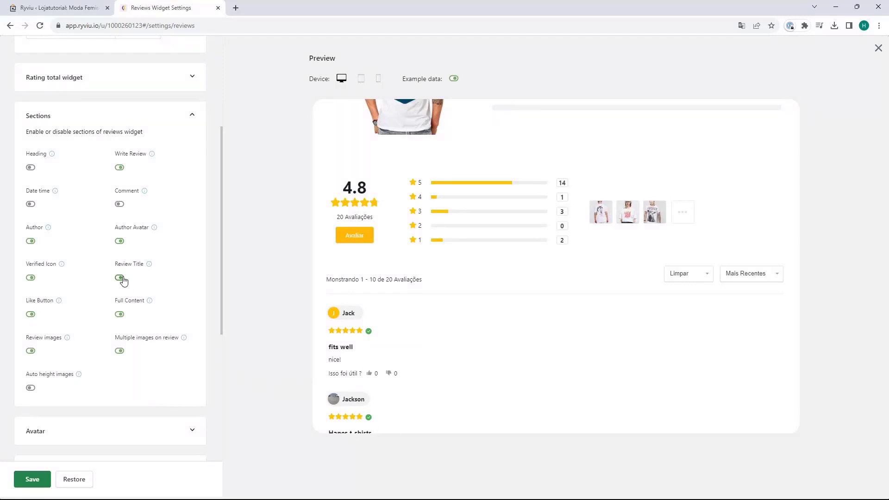
# - Try switching off Verified Icon, Like Button, Full Content and Review images, restore them and collapse the Sections settings
pyautogui.click(31, 278)
pyautogui.click(31, 278)
pyautogui.click(31, 315)
pyautogui.click(31, 314)
pyautogui.click(120, 315)
pyautogui.click(32, 353)
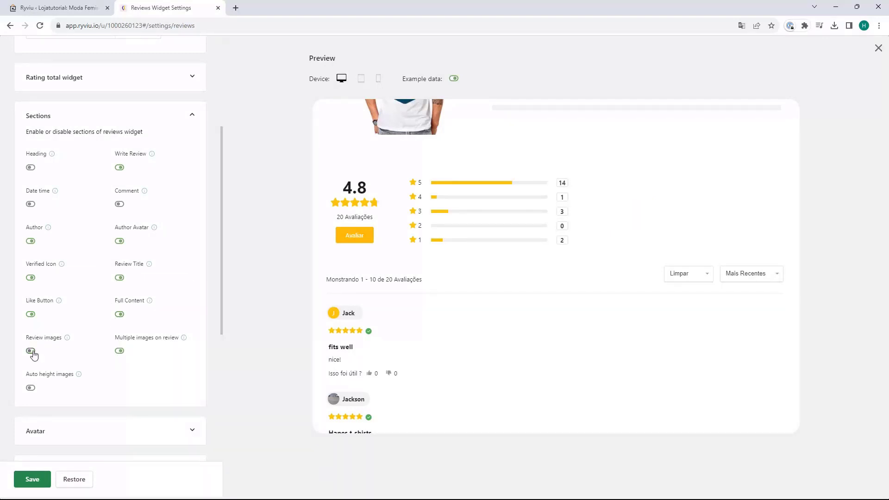
pyautogui.click(32, 352)
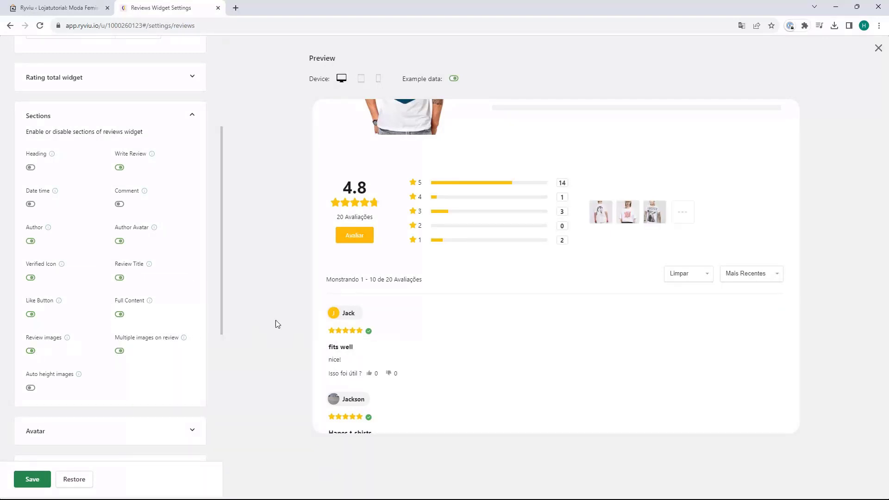
pyautogui.scroll(2, 100, 285)
pyautogui.scroll(1, 101, 285)
pyautogui.scroll(1, 347, 295)
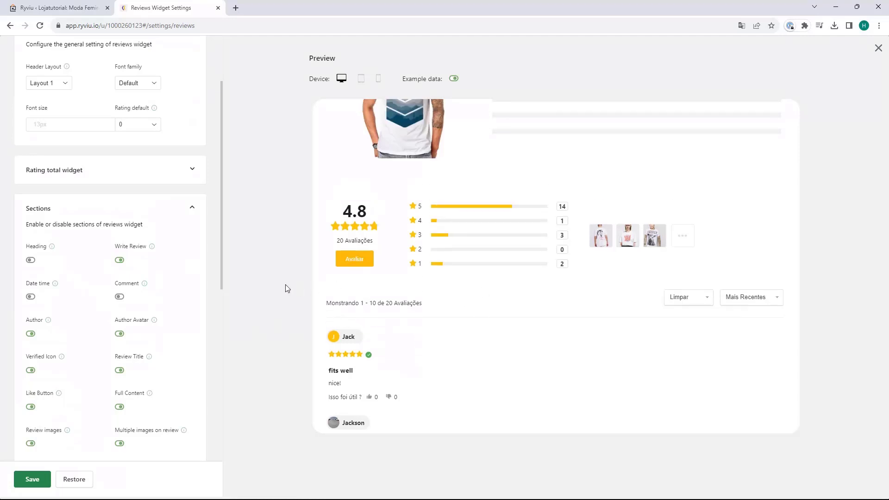
pyautogui.click(154, 214)
pyautogui.scroll(2, 195, 167)
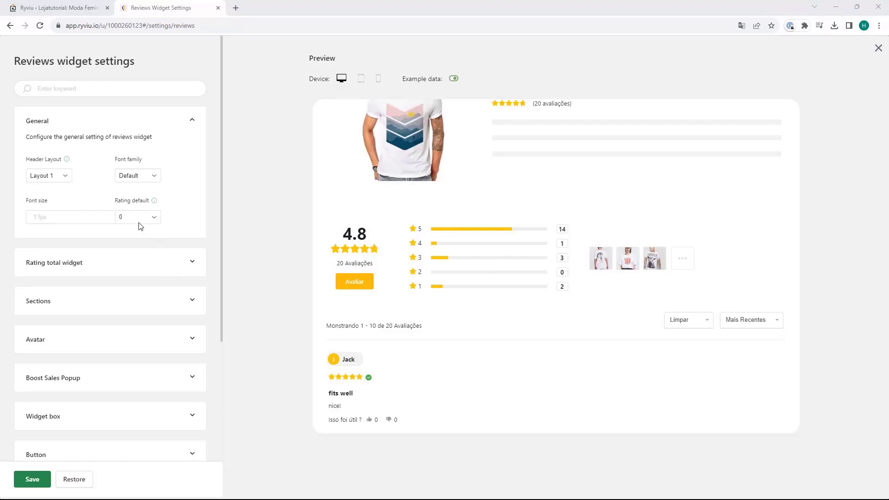
# - Set the review button's background color to dark blue #1204A7
pyautogui.scroll(-4, 124, 220)
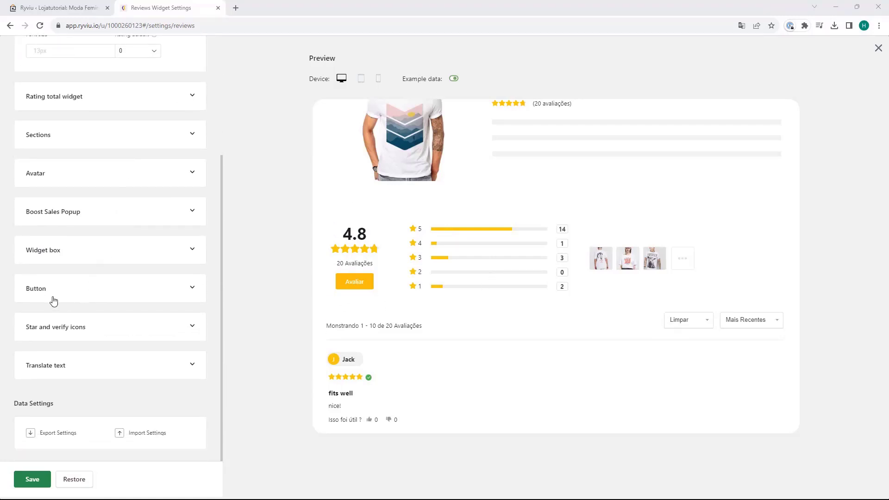
pyautogui.click(49, 295)
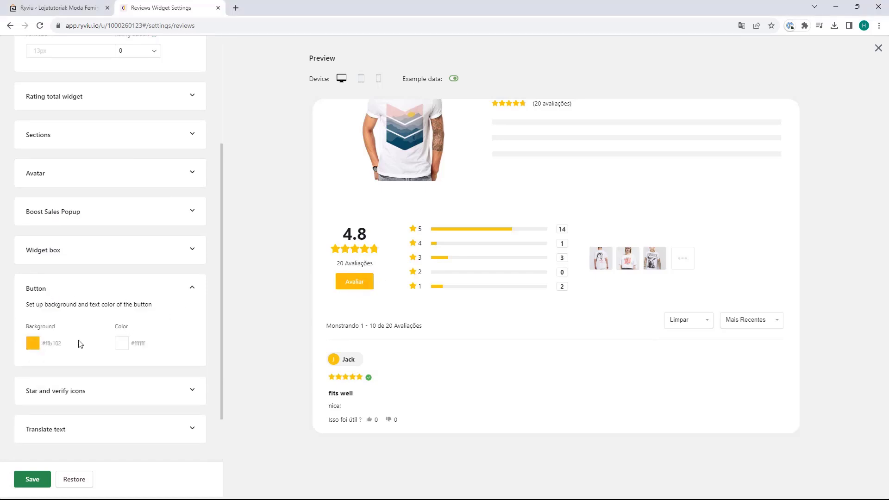
pyautogui.click(32, 342)
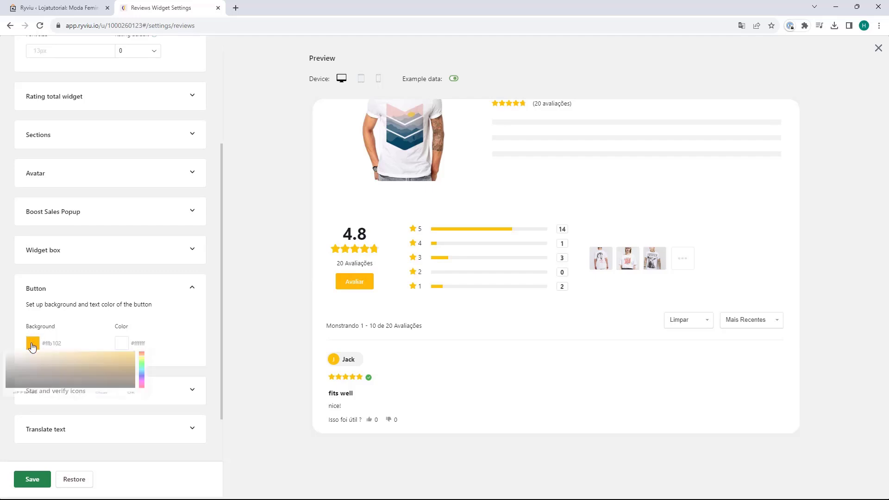
pyautogui.click(66, 366)
pyautogui.moveTo(65, 365); pyautogui.dragTo(127, 424)
pyautogui.click(141, 401)
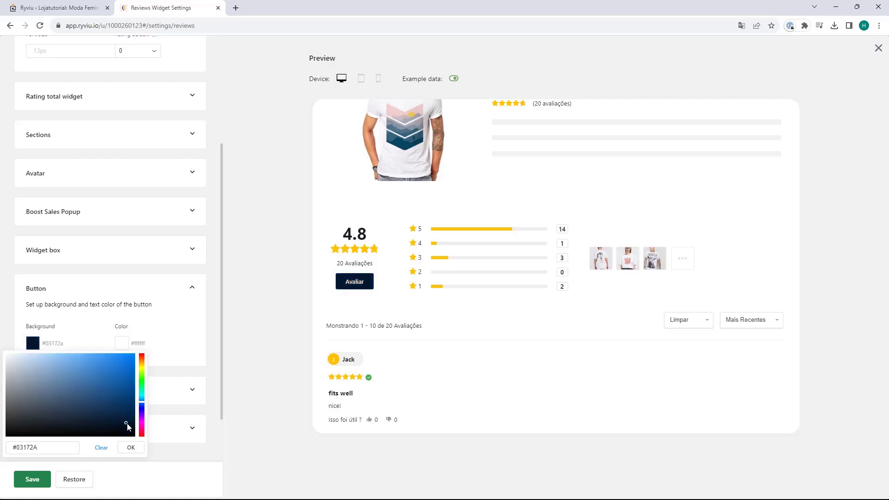
pyautogui.click(132, 382)
pyautogui.click(142, 409)
pyautogui.doubleClick(59, 444)
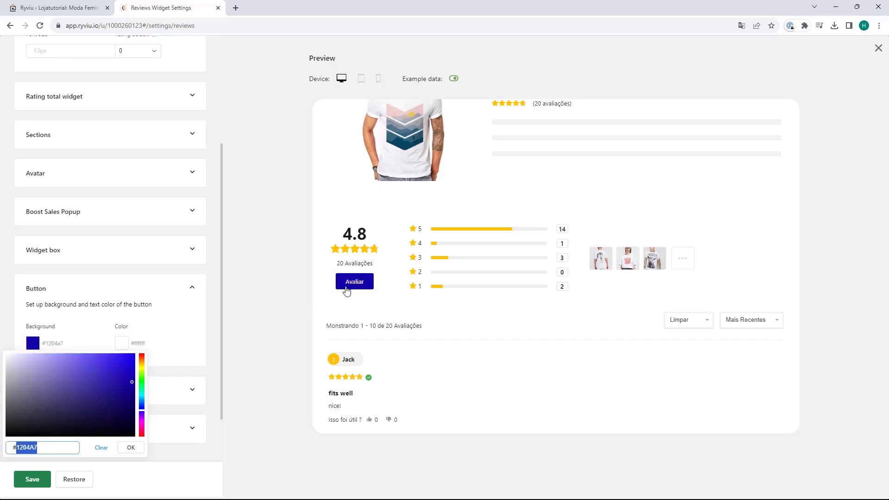
# - Clear the review button's text color
pyautogui.click(122, 343)
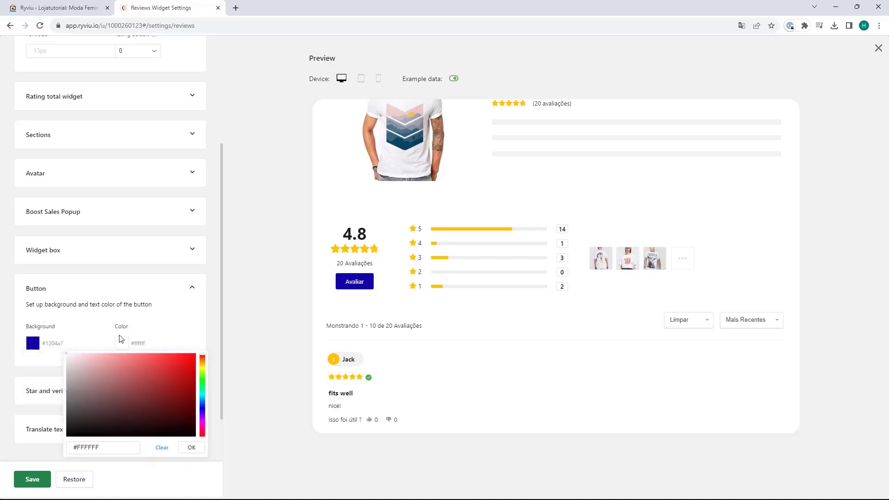
pyautogui.moveTo(97, 401); pyautogui.dragTo(150, 416)
pyautogui.click(56, 349)
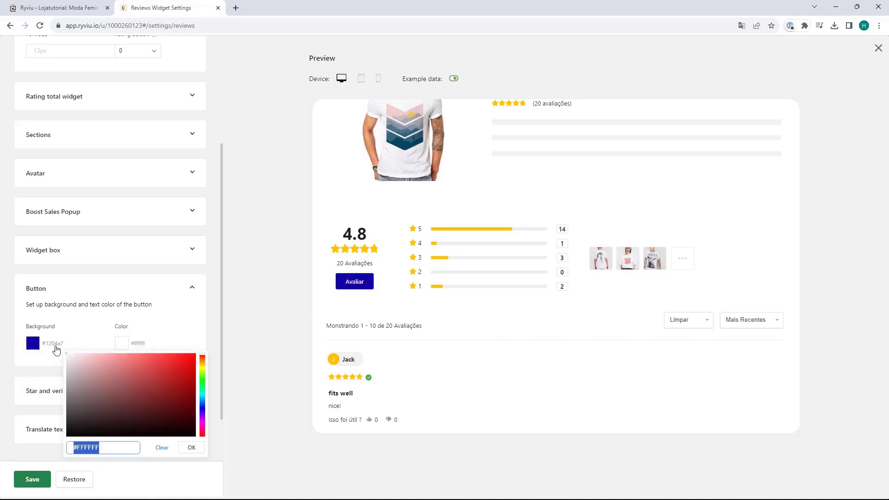
pyautogui.click(163, 447)
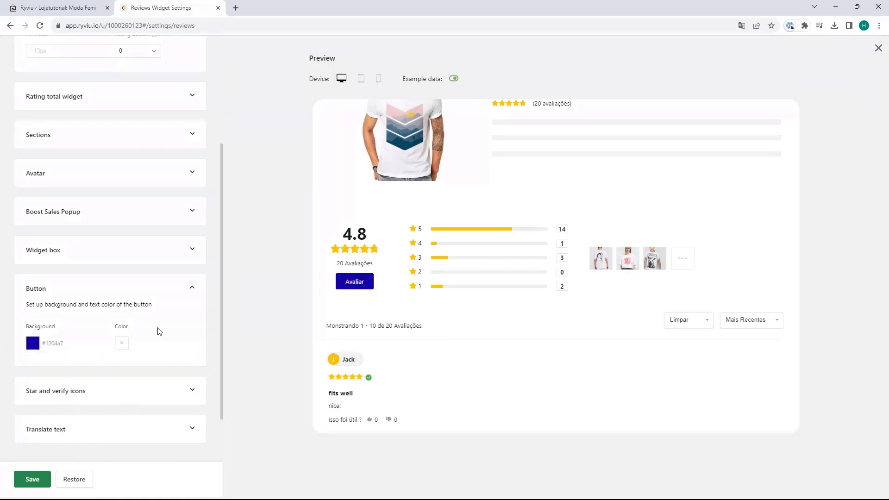
# - Expand the star and verify icon settings, preview star Style2, Style3 and Style4, and return to Style1
pyautogui.scroll(-2, 158, 332)
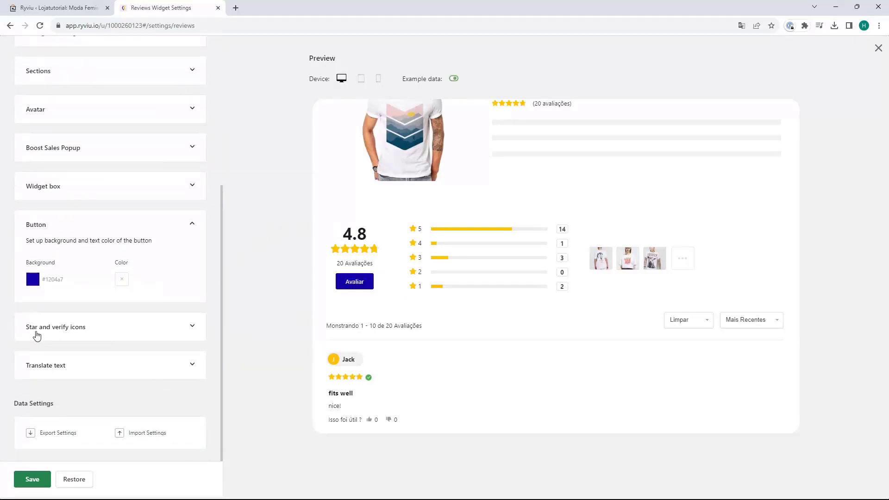
pyautogui.click(57, 333)
pyautogui.scroll(-3, 59, 278)
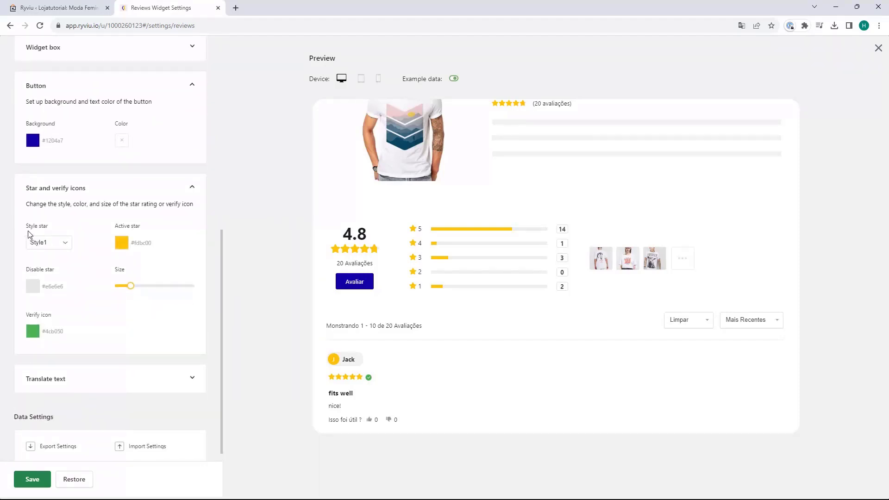
pyautogui.click(50, 242)
pyautogui.click(51, 261)
pyautogui.click(53, 245)
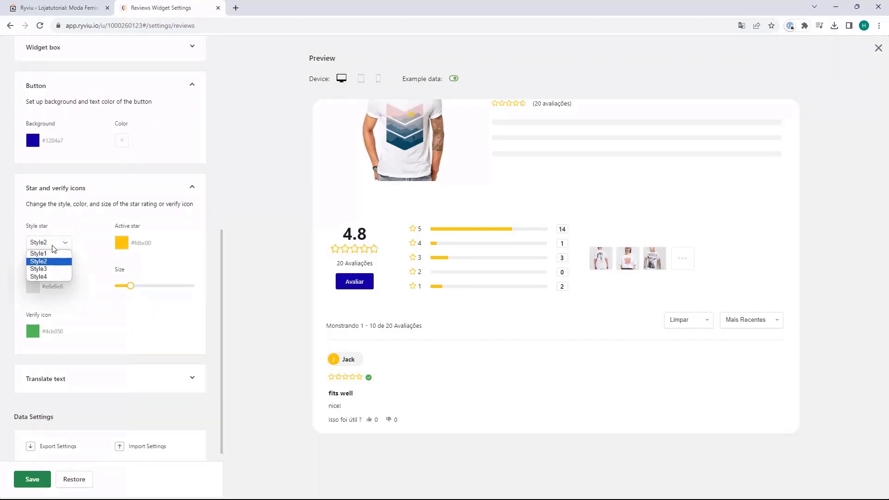
pyautogui.click(53, 270)
pyautogui.click(54, 245)
pyautogui.click(54, 276)
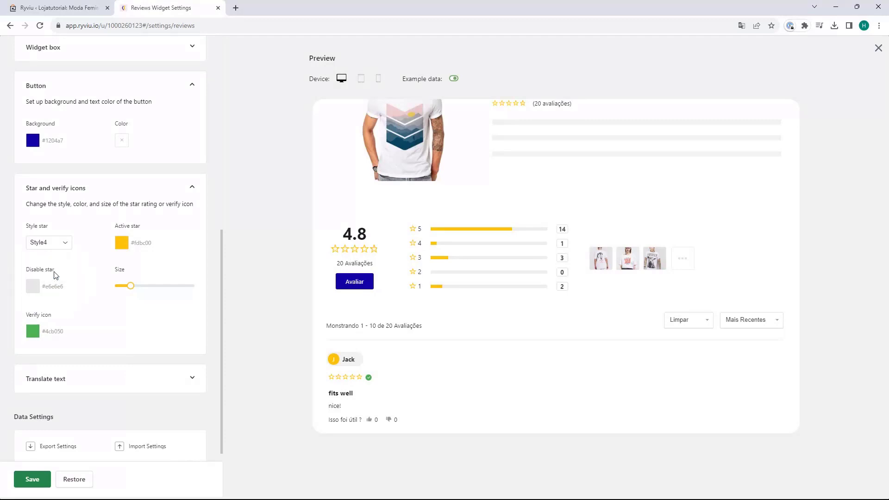
pyautogui.click(57, 241)
pyautogui.click(56, 253)
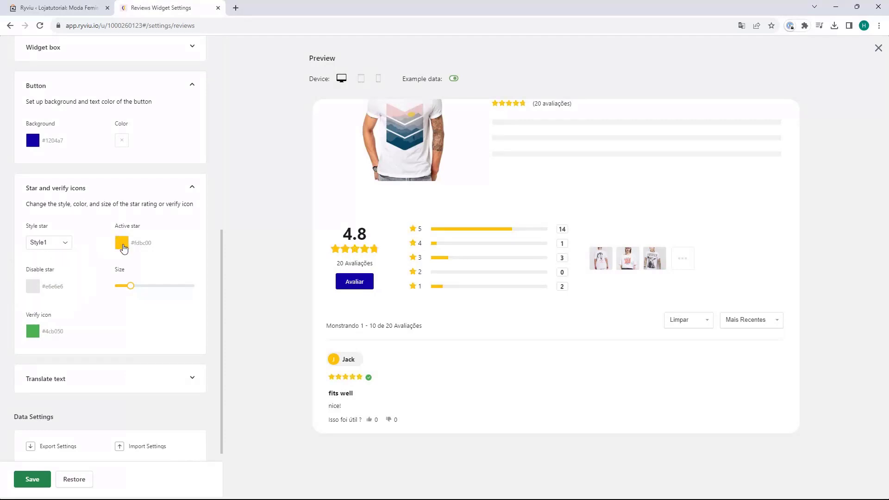
# - Try brown and near-black #161523 for the active stars, and set their color to dark blue #1204A7
pyautogui.click(124, 248)
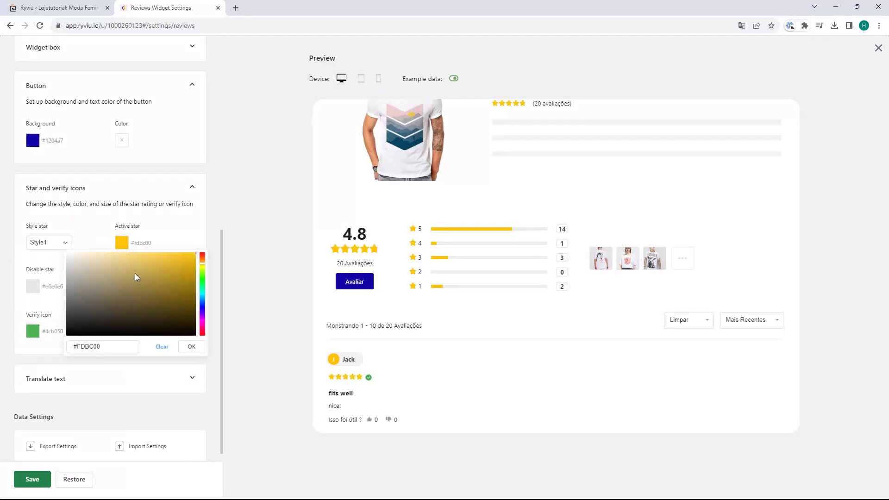
pyautogui.moveTo(135, 273)
pyautogui.mouseDown()
pyautogui.moveTo(181, 271)
pyautogui.moveTo(157, 255)
pyautogui.moveTo(143, 302)
pyautogui.moveTo(163, 288)
pyautogui.mouseUp()
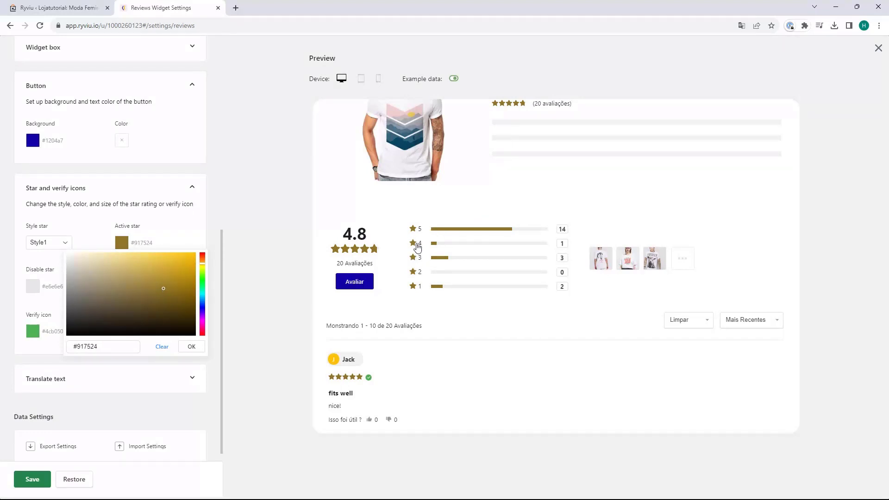
pyautogui.hotkey('ctrl', 'a')
pyautogui.write('#161523')
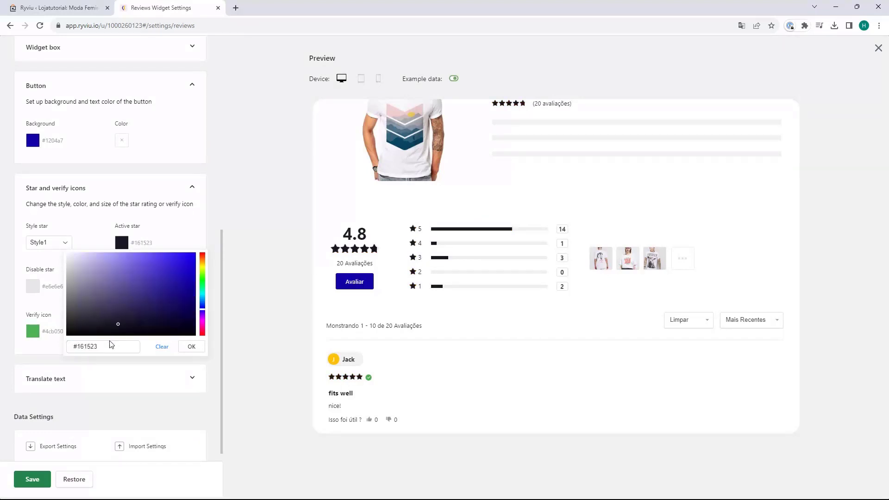
pyautogui.hotkey('ctrl', 'a')
pyautogui.write('#1204A7')
pyautogui.press('Return')
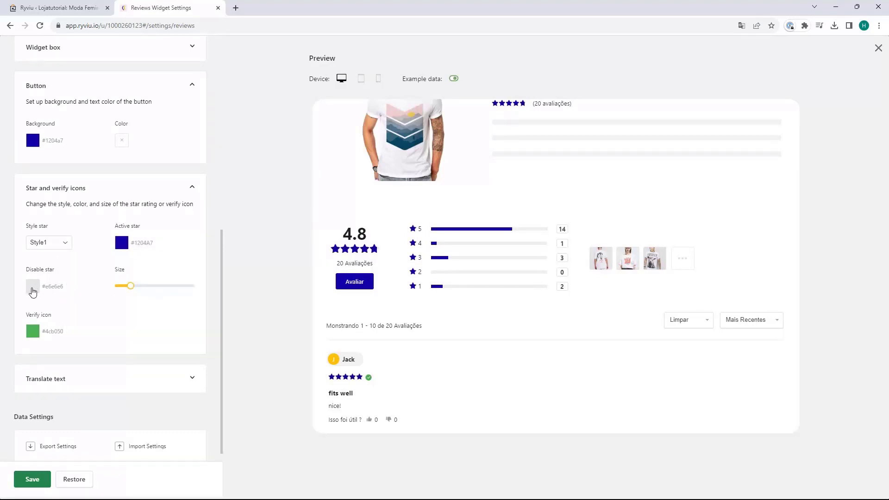
# - Try red shades for the disabled stars and clear the disabled star color
pyautogui.scroll(-4, 392, 324)
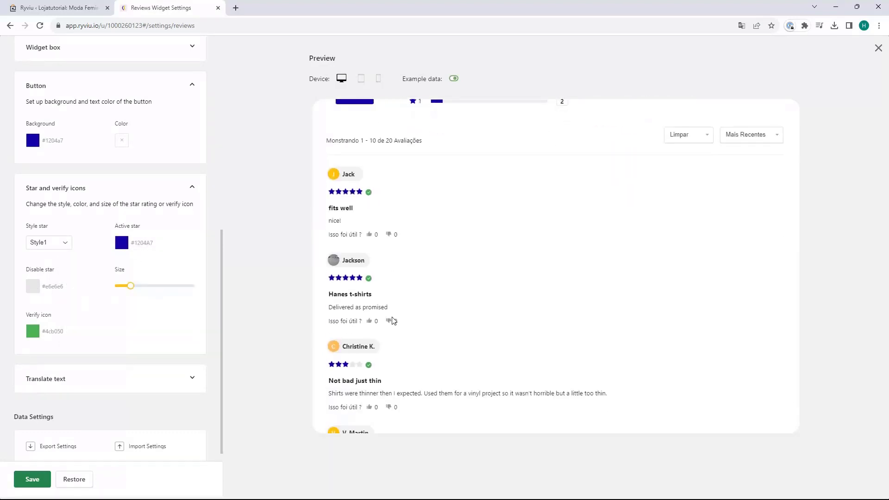
pyautogui.scroll(-1, 363, 364)
pyautogui.click(33, 286)
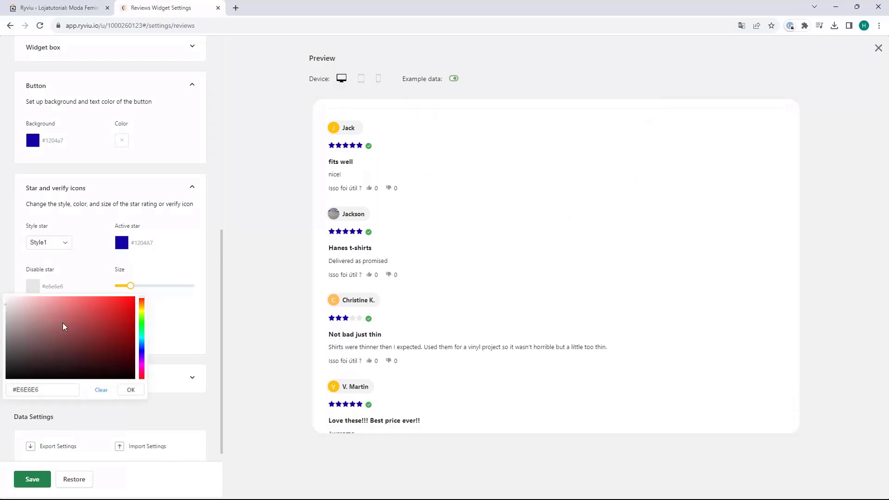
pyautogui.click(113, 309)
pyautogui.moveTo(118, 307)
pyautogui.mouseDown()
pyautogui.moveTo(66, 321)
pyautogui.moveTo(9, 298)
pyautogui.moveTo(117, 321)
pyautogui.moveTo(143, 283)
pyautogui.moveTo(131, 287)
pyautogui.moveTo(172, 290)
pyautogui.moveTo(114, 287)
pyautogui.moveTo(175, 289)
pyautogui.moveTo(131, 298)
pyautogui.mouseUp()
pyautogui.click(143, 286)
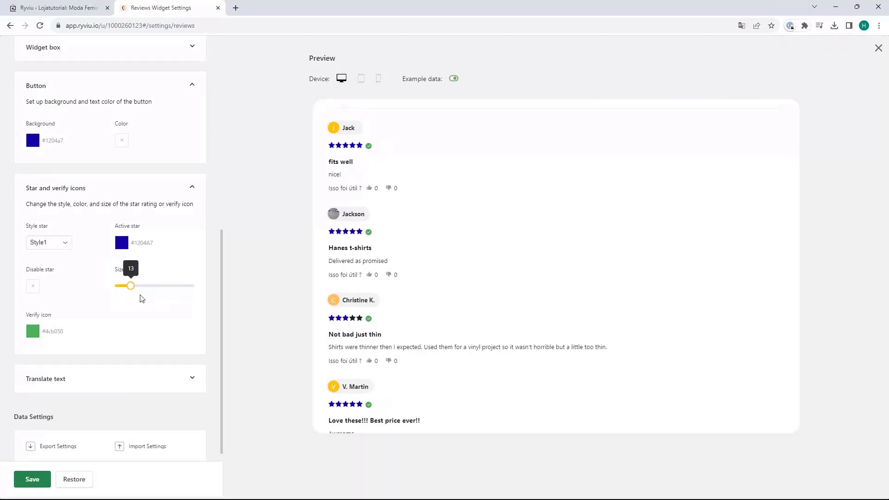
# - Try different hues for the verify icon next to the review stars and clear its color
pyautogui.scroll(4, 376, 278)
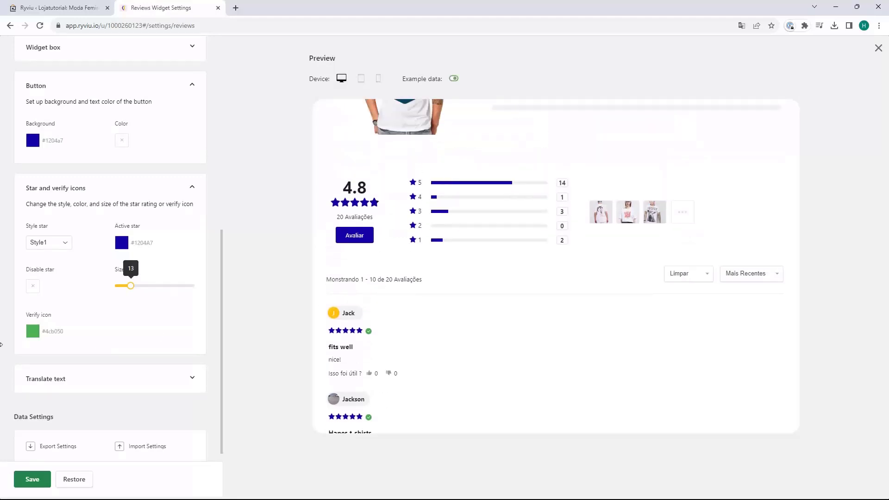
pyautogui.moveTo(367, 334)
pyautogui.click(33, 332)
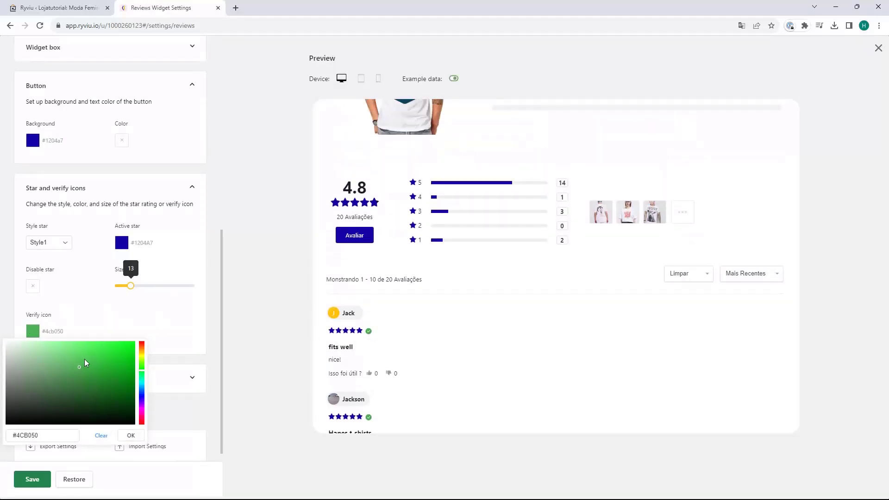
pyautogui.moveTo(84, 359)
pyautogui.mouseDown()
pyautogui.moveTo(126, 352)
pyautogui.moveTo(90, 342)
pyautogui.mouseUp()
pyautogui.moveTo(142, 351); pyautogui.dragTo(142, 419)
pyautogui.moveTo(116, 385); pyautogui.dragTo(99, 372)
pyautogui.click(100, 438)
# - Save the reviews widget settings
pyautogui.scroll(-1, 100, 370)
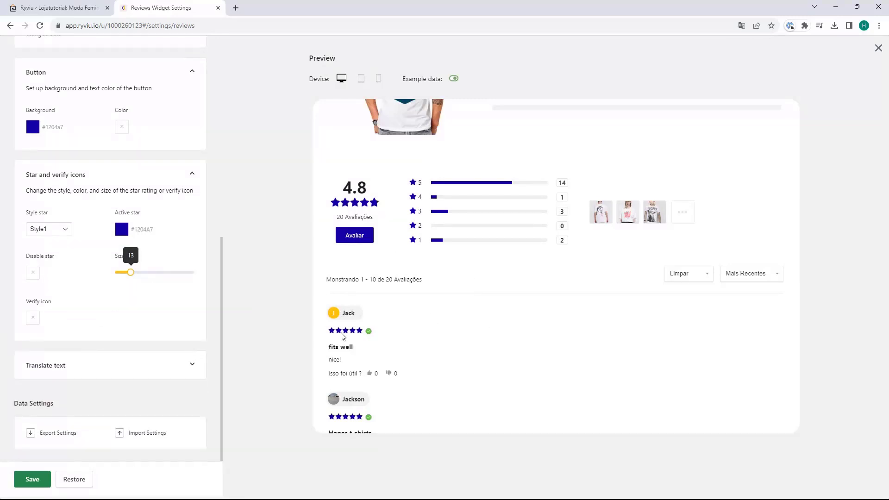
pyautogui.scroll(10, 192, 196)
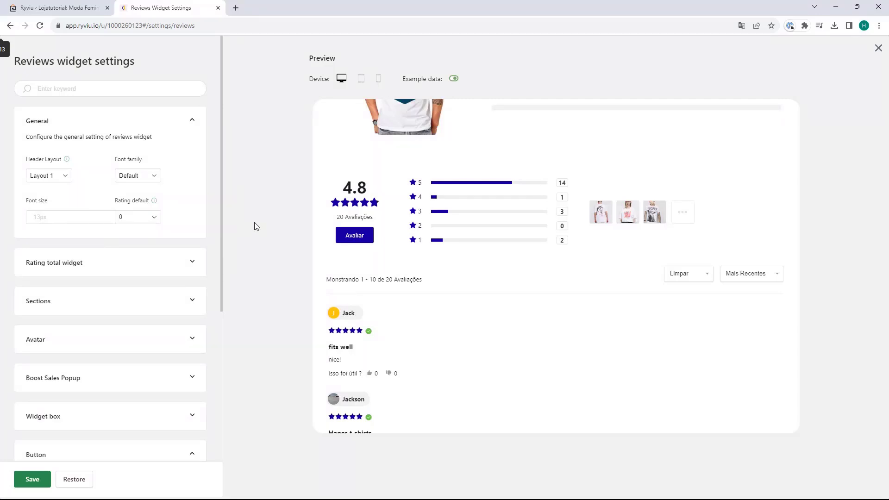
pyautogui.click(27, 482)
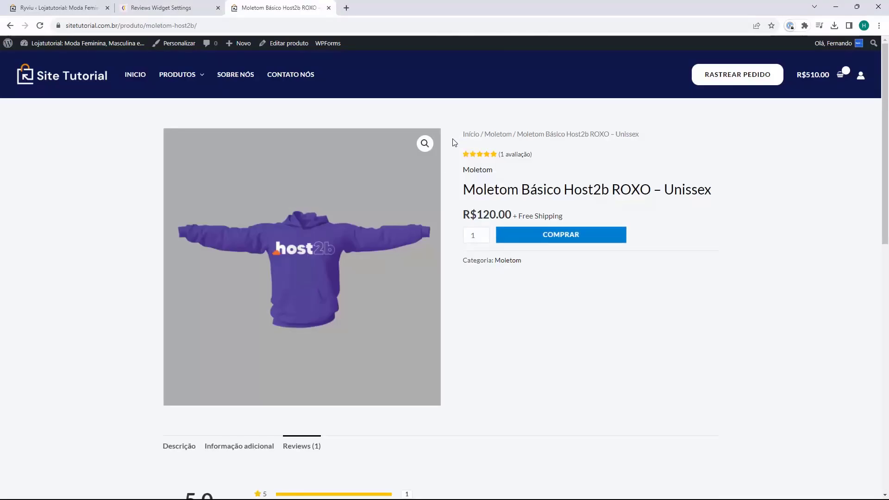
# - Reload the Moletom Básico Host2b ROXO product page and examine the star, button and verify icon colors in its reviews
pyautogui.scroll(-2, 451, 200)
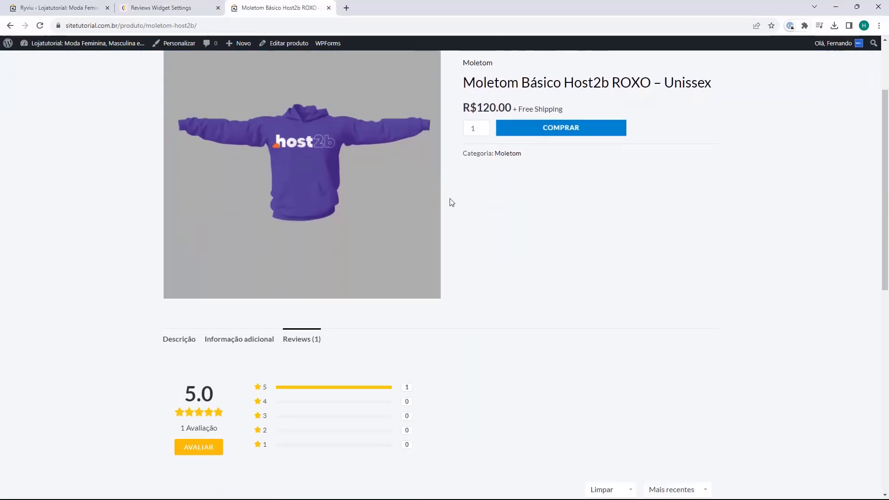
pyautogui.scroll(-3, 452, 202)
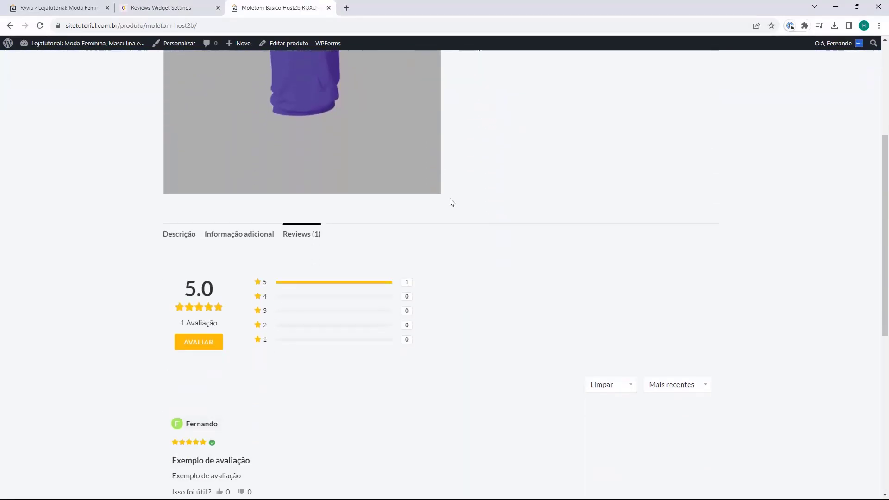
pyautogui.click(40, 26)
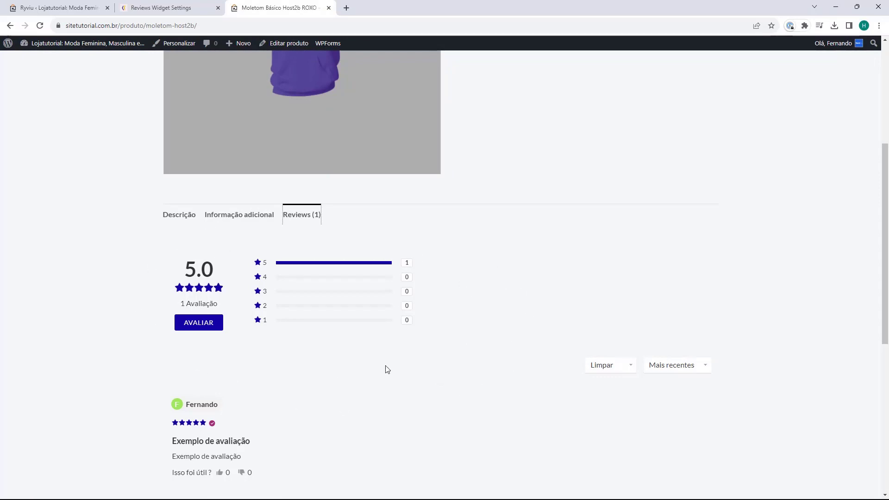
pyautogui.scroll(4, 471, 349)
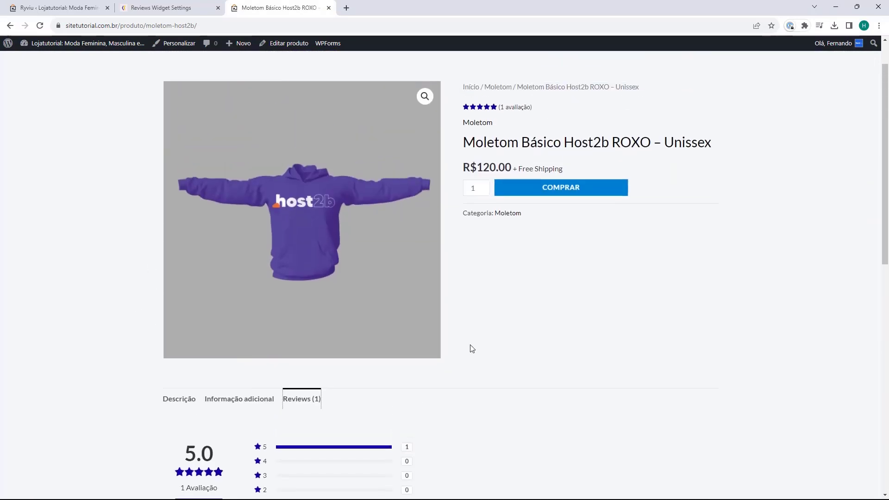
pyautogui.scroll(-3, 199, 264)
pyautogui.scroll(4, 417, 290)
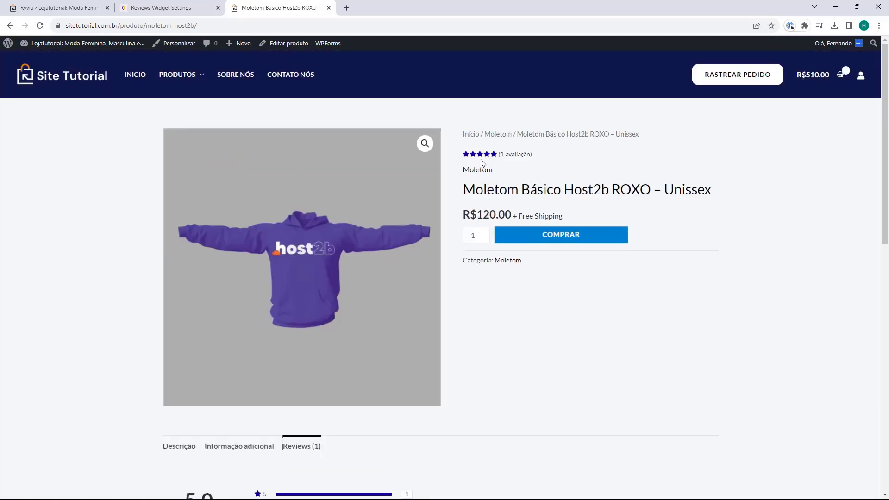
pyautogui.scroll(-5, 472, 169)
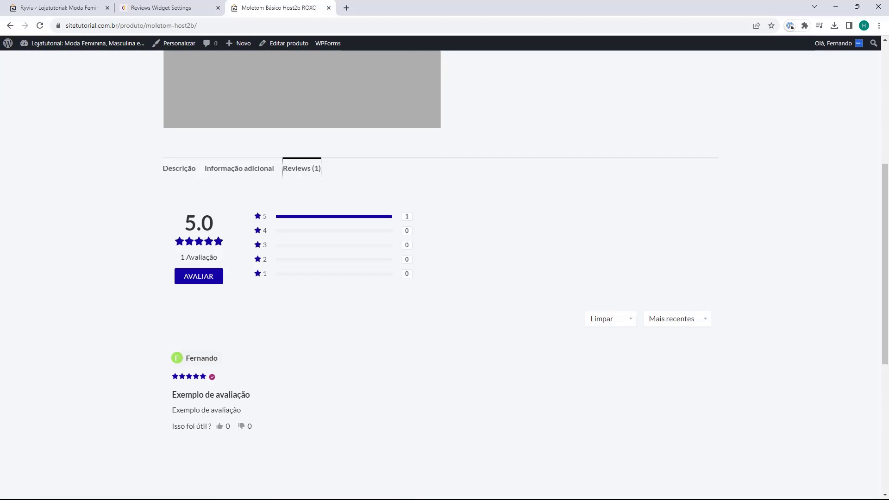